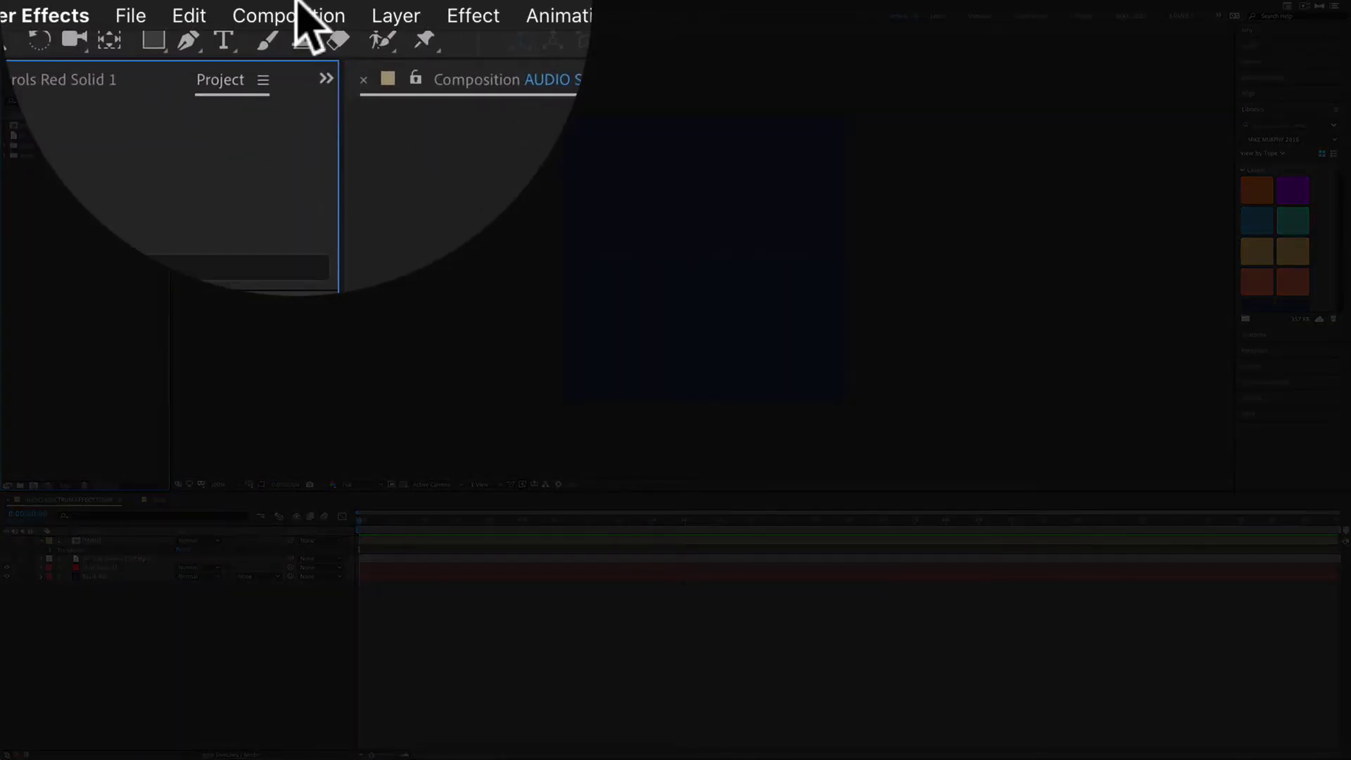
Create a 1080×1080 composition named AUDIO SPECTRUM 101 with Cmd+N
left_click(153, 6)
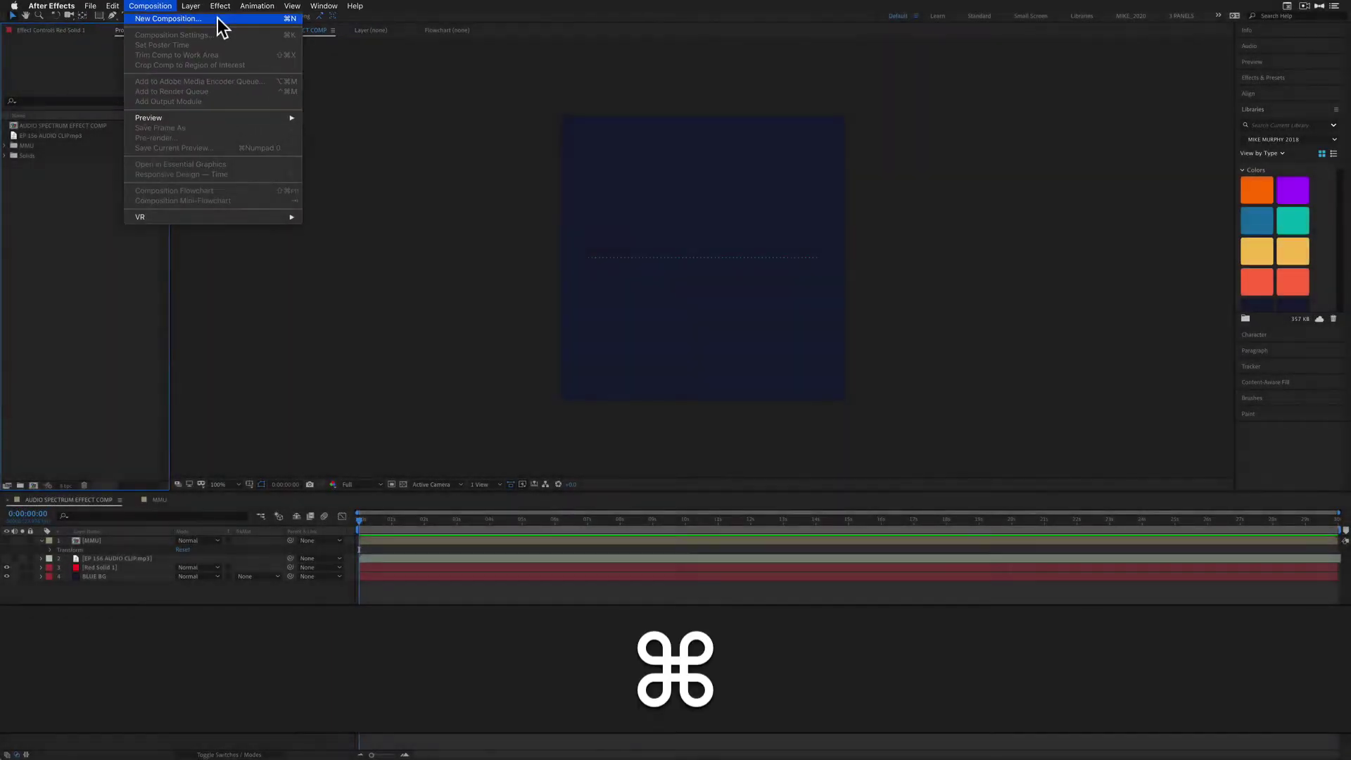
key("super+n")
type("AUDIO SPECTRUM 101")
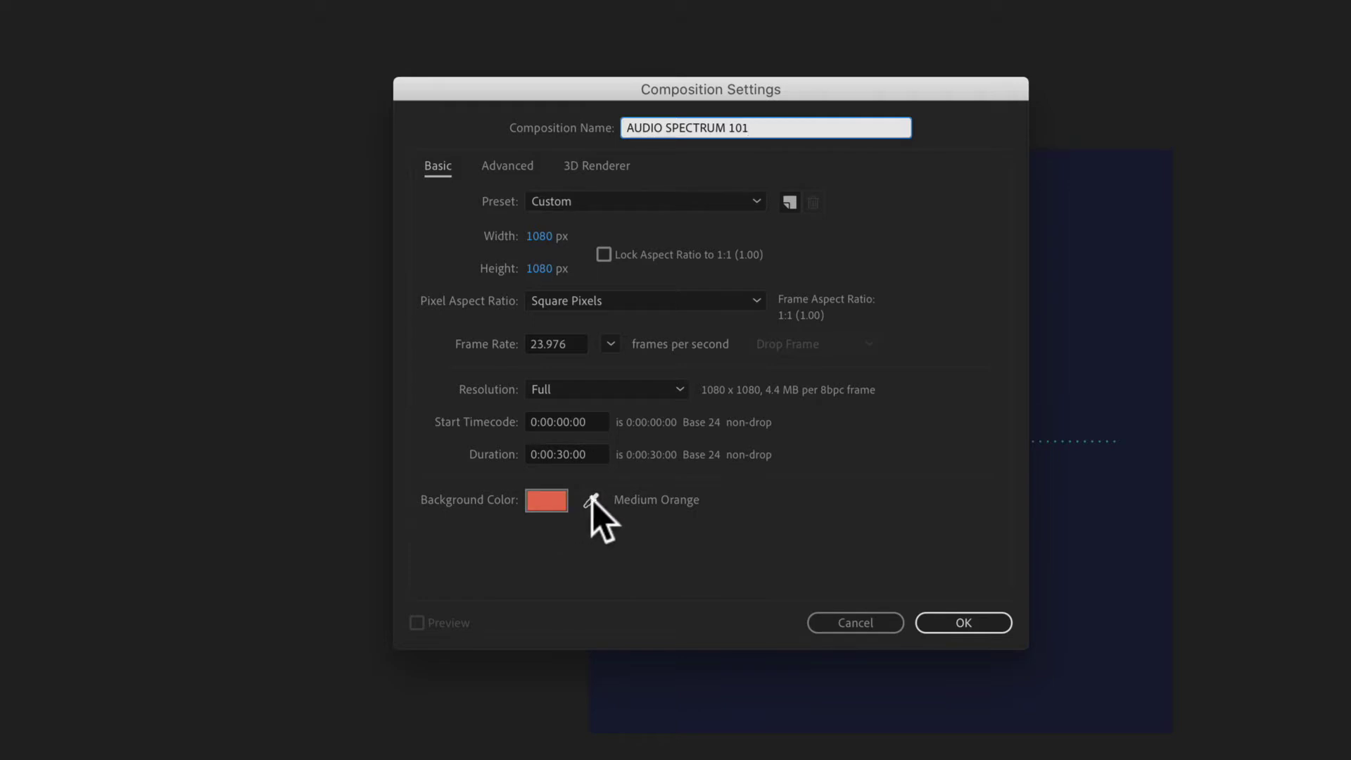
left_click(974, 619)
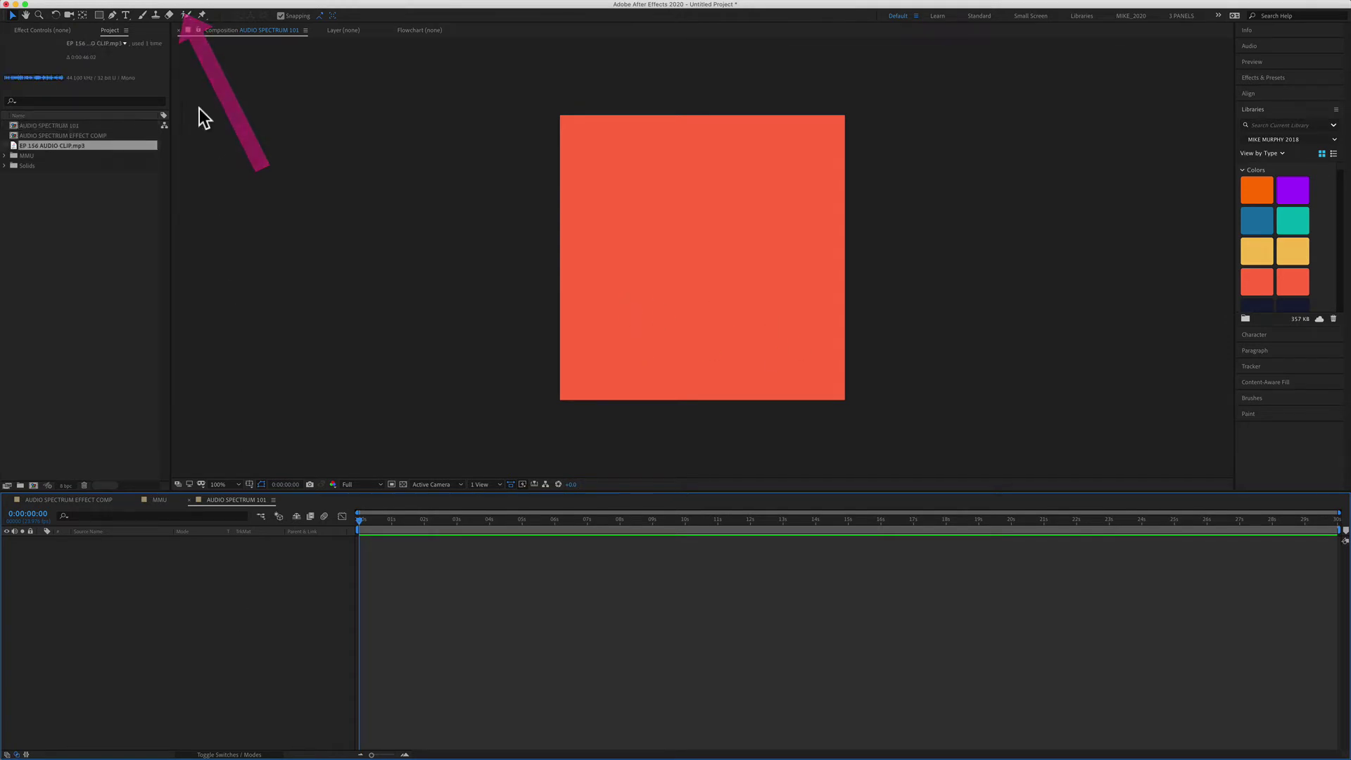
Add full-frame Dark Blue Solid 2 using an eyedropper-sampled dark blue, then deselect it
left_click(191, 5)
mouse_move(196, 19)
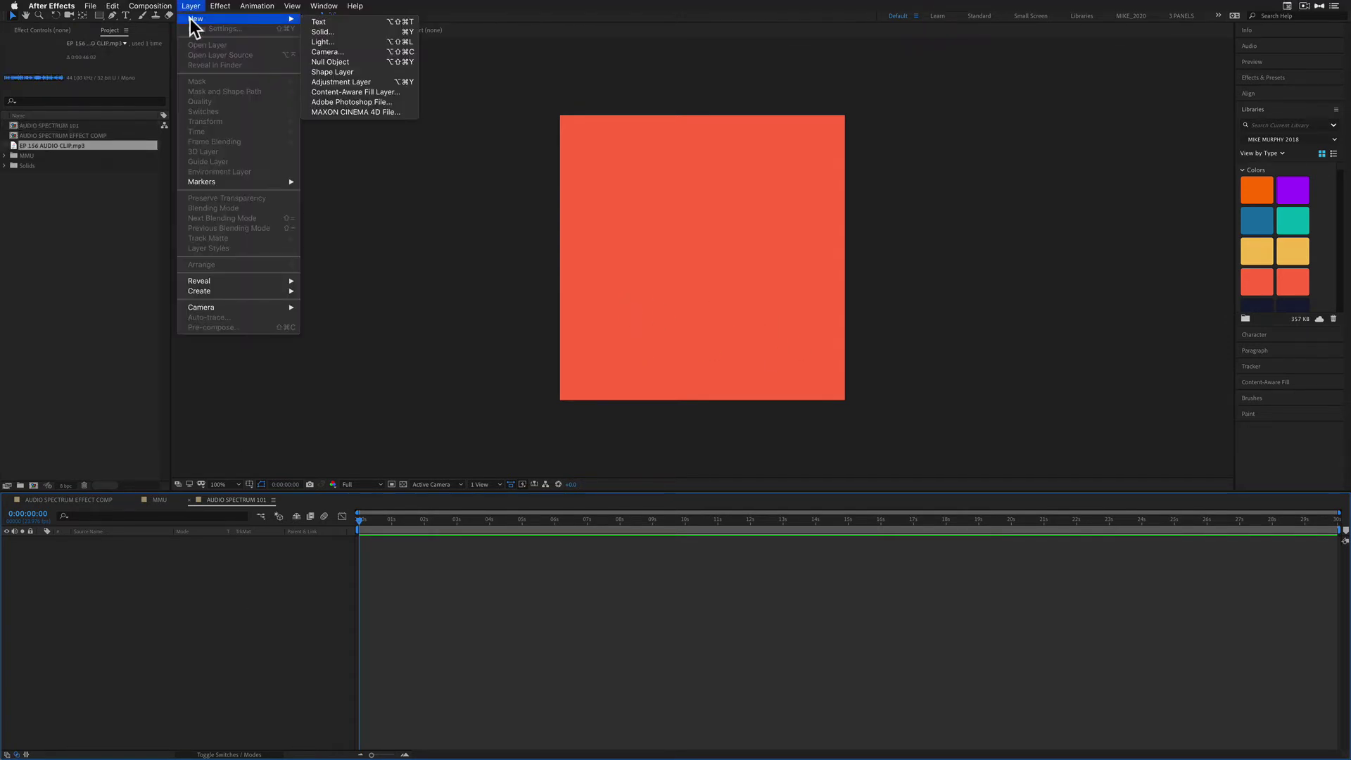
left_click(333, 31)
left_click(308, 414)
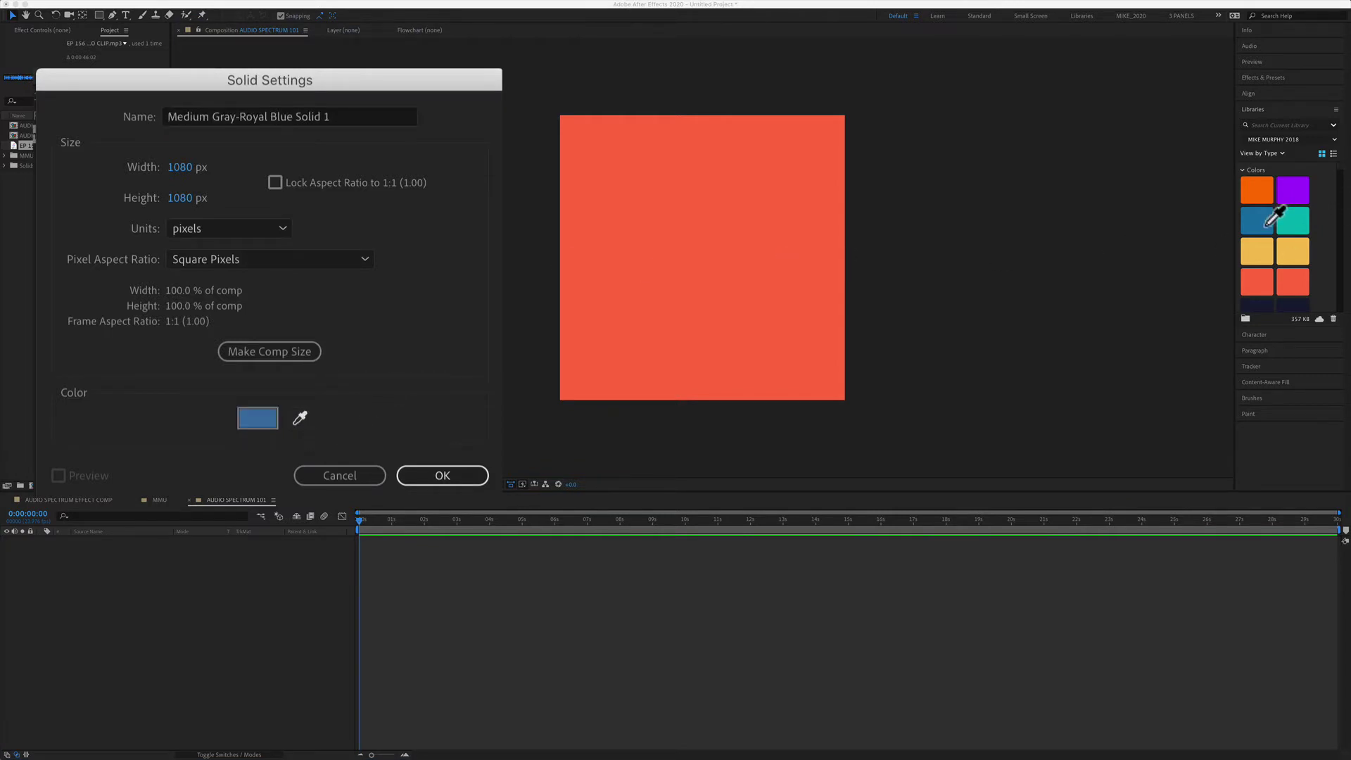
left_click(1267, 301)
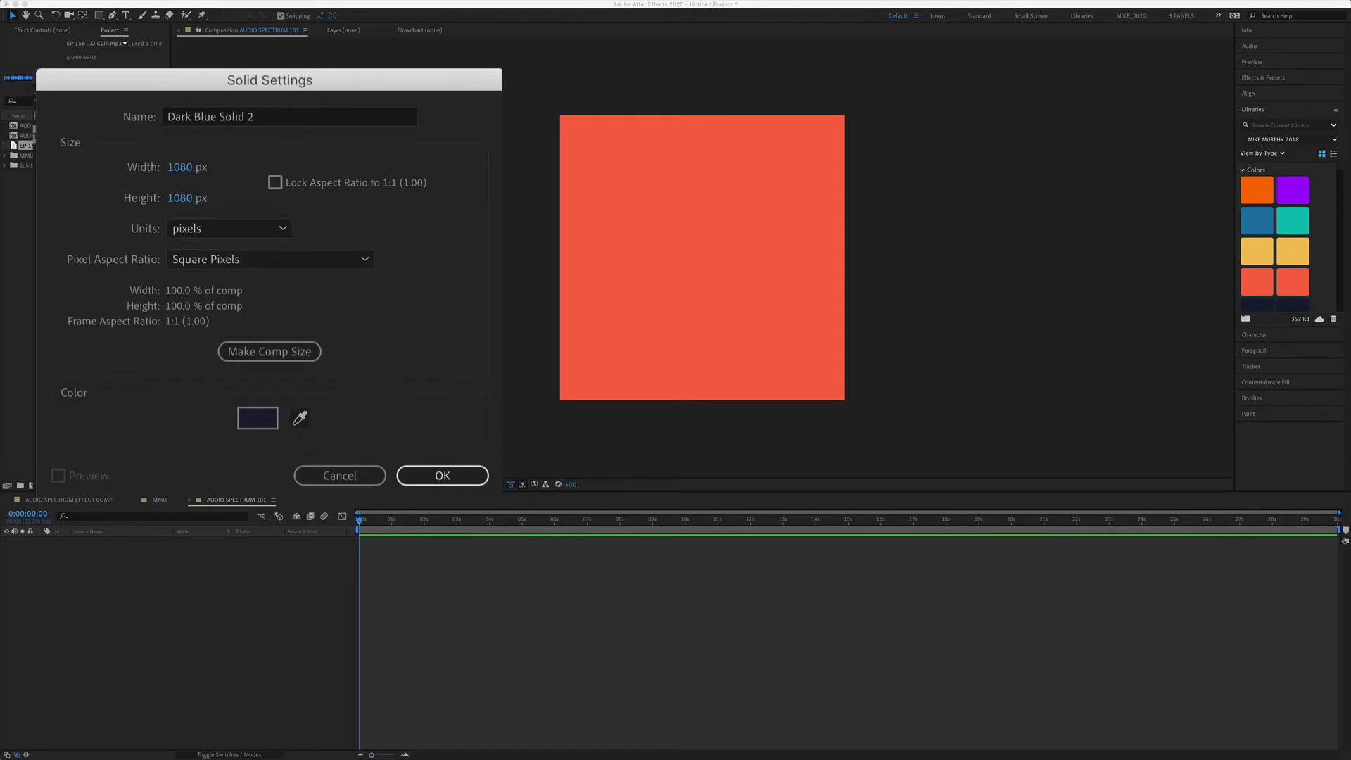
left_click(460, 475)
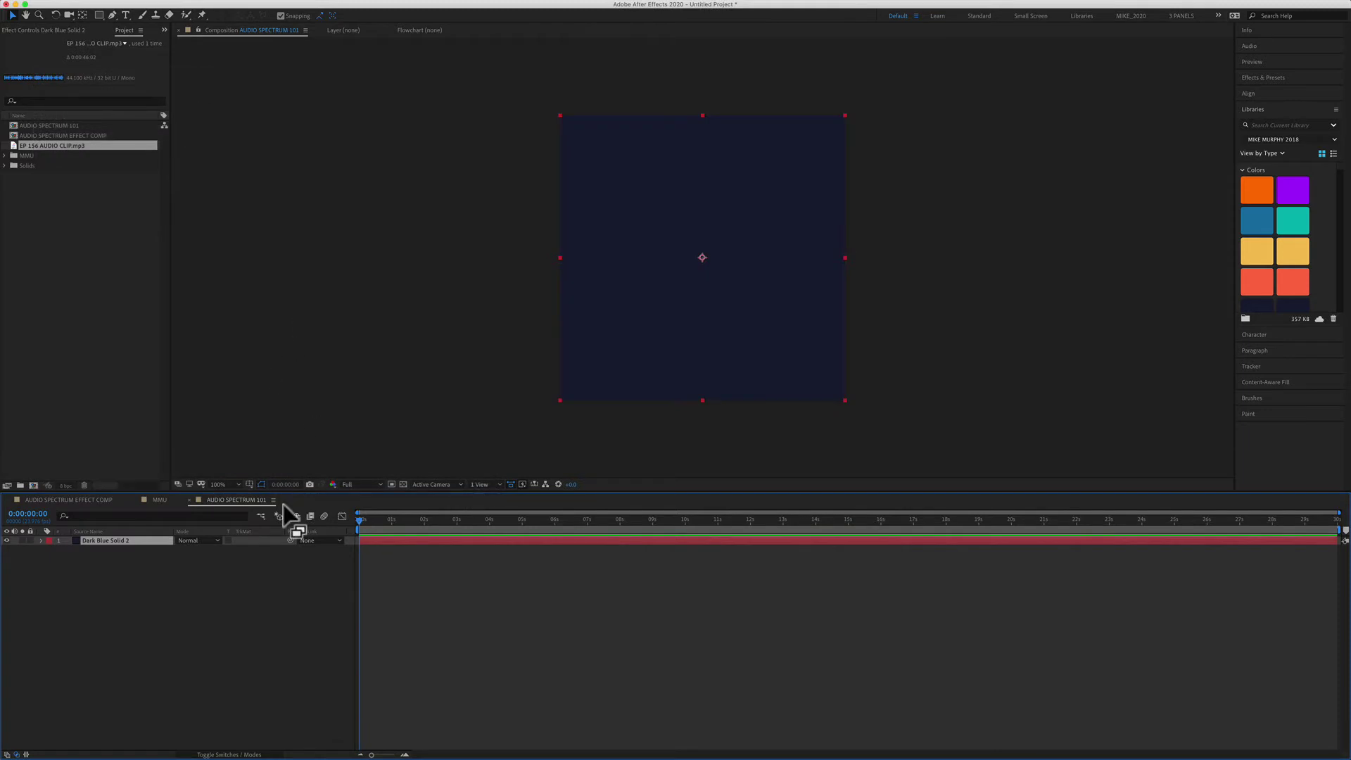
left_click(248, 570)
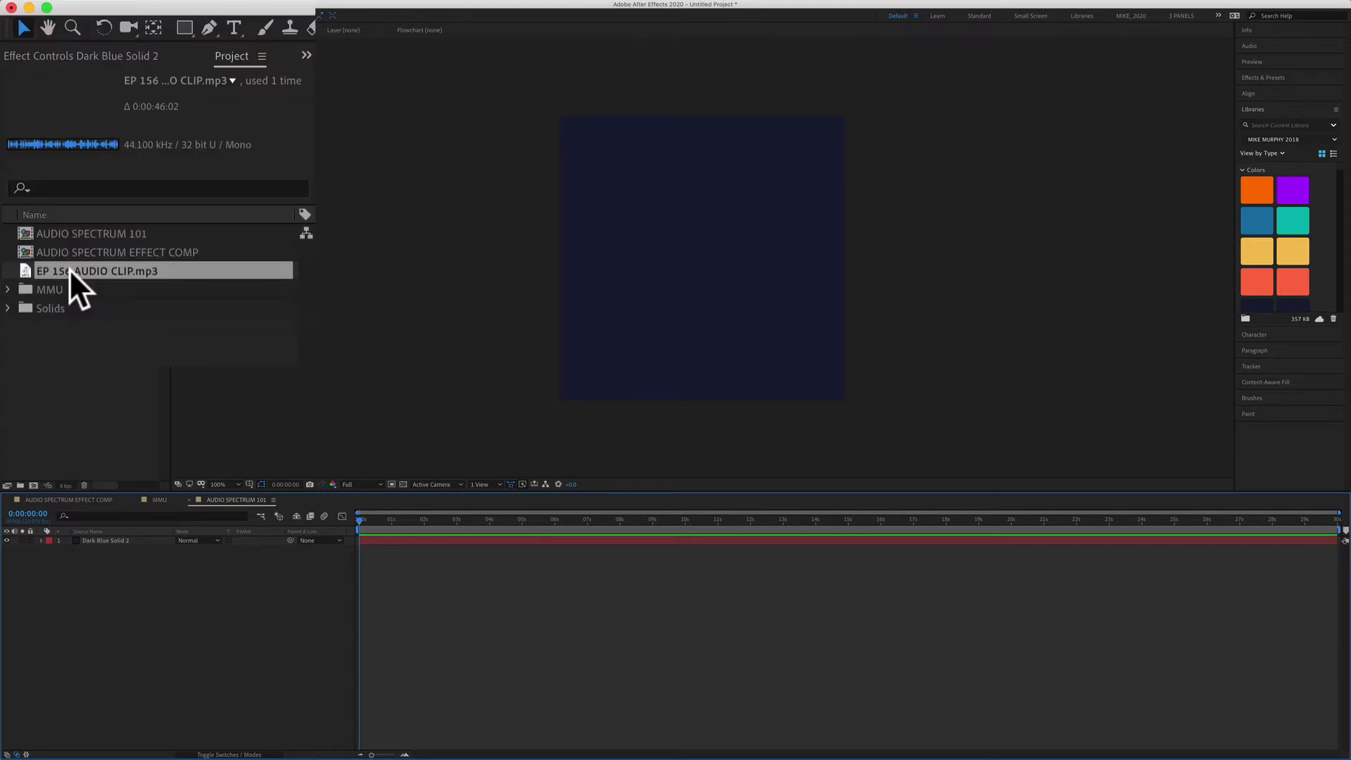
Add EP 156 AUDIO CLIP.mp3 to the composition above the dark blue solid
left_click_drag(69, 279, 722, 256)
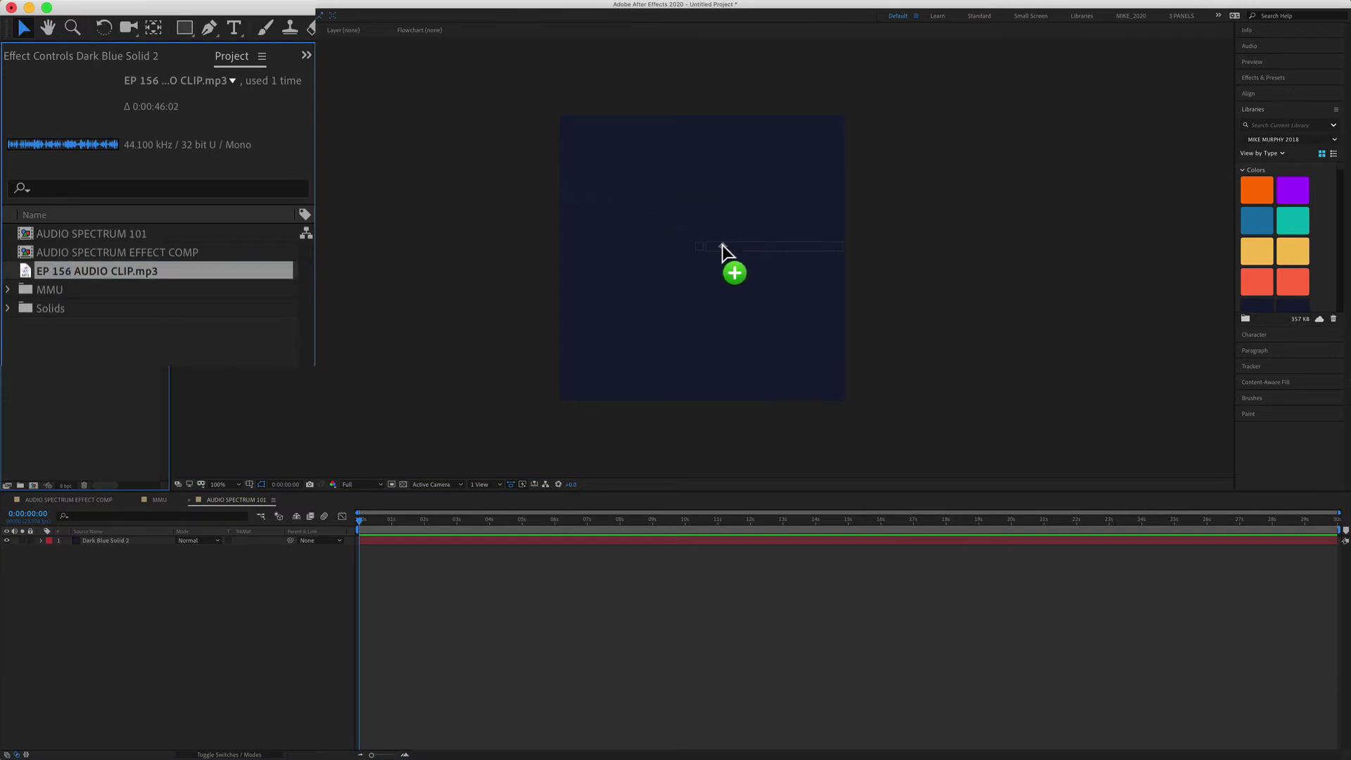
left_click_drag(105, 278, 83, 274)
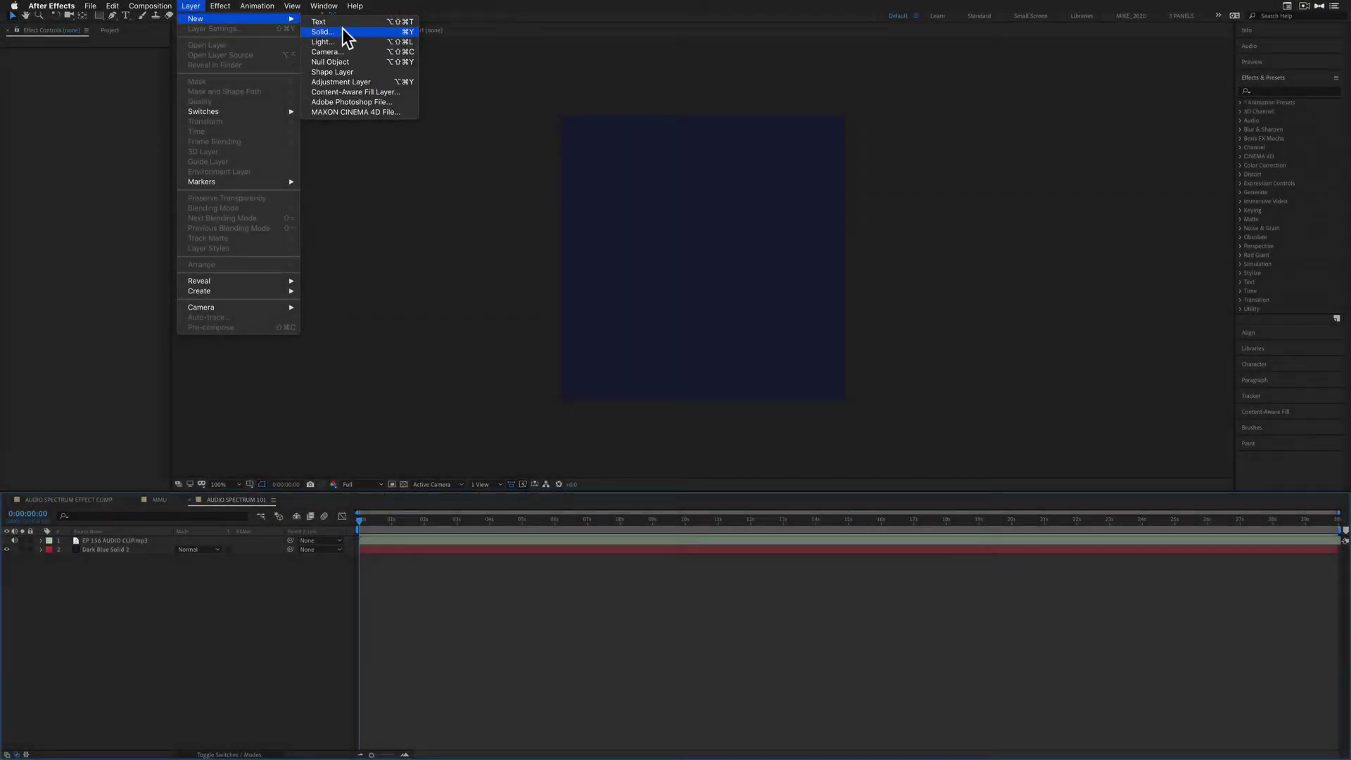
Add a full-frame magenta-red solid, Magenta-Red Solid 7, as the top layer
left_click(343, 28)
left_click(190, 293)
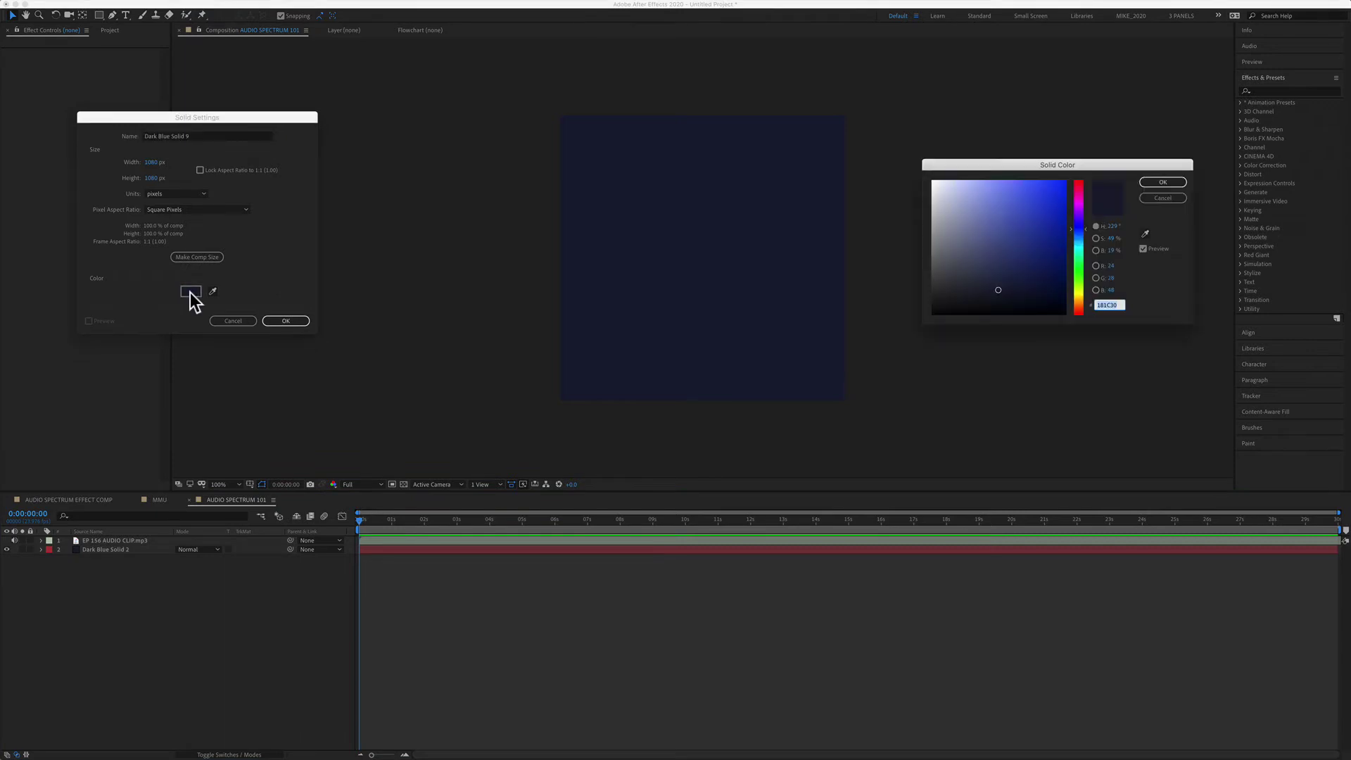
left_click_drag(1078, 212, 1062, 174)
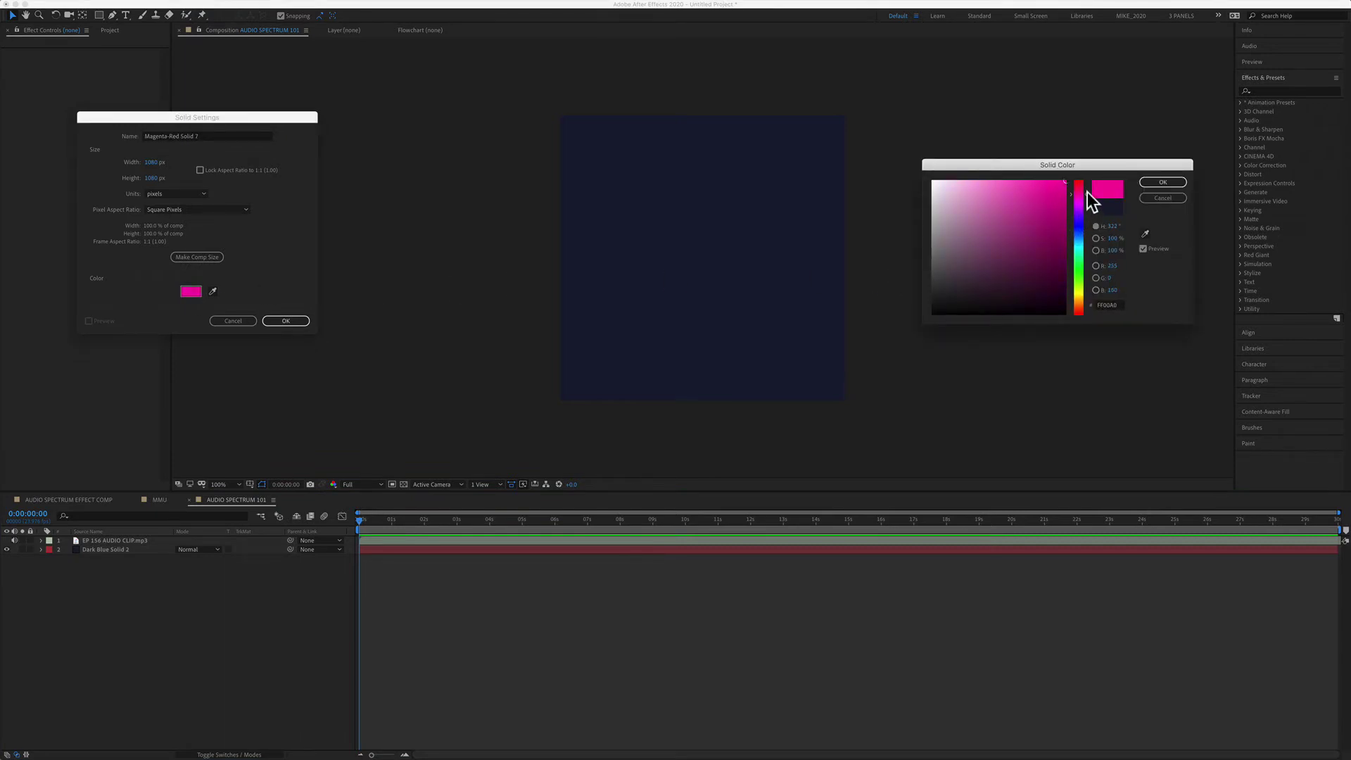
left_click(1162, 182)
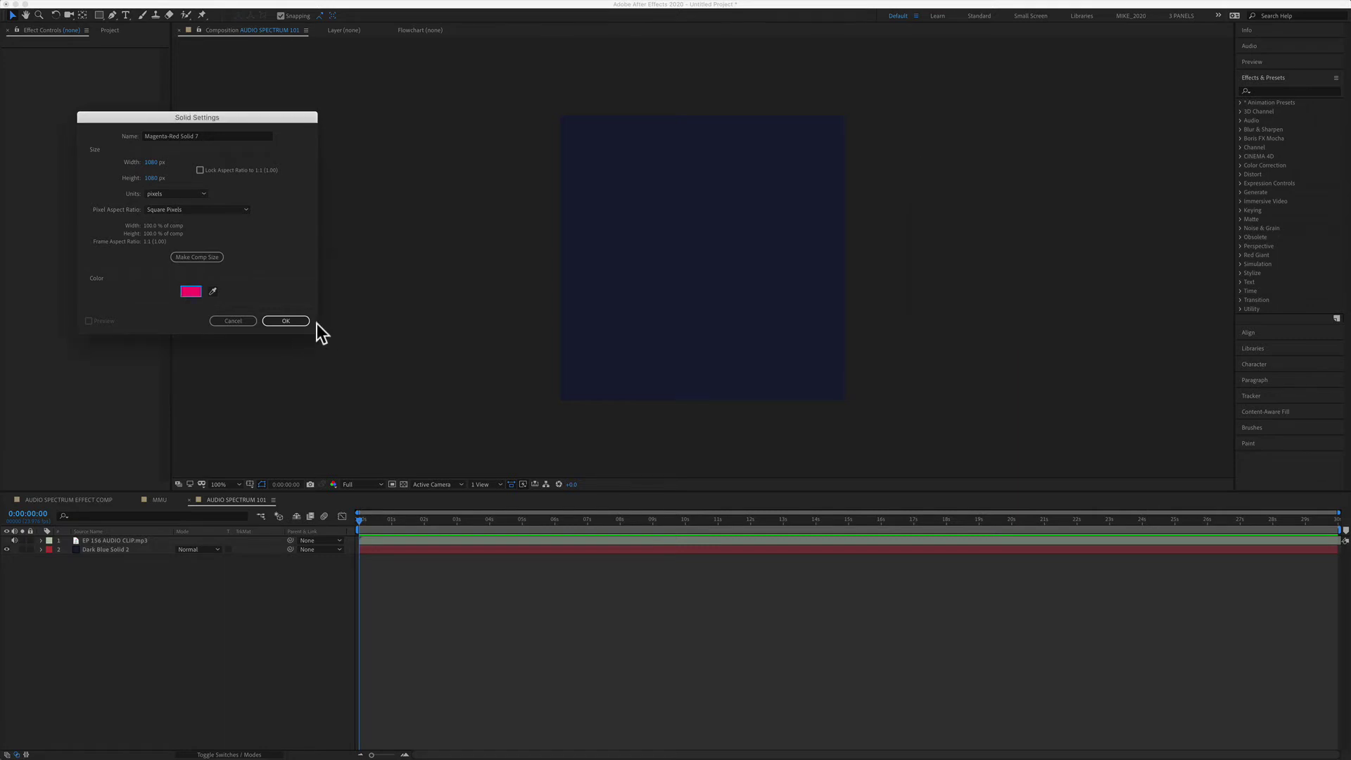
left_click(291, 321)
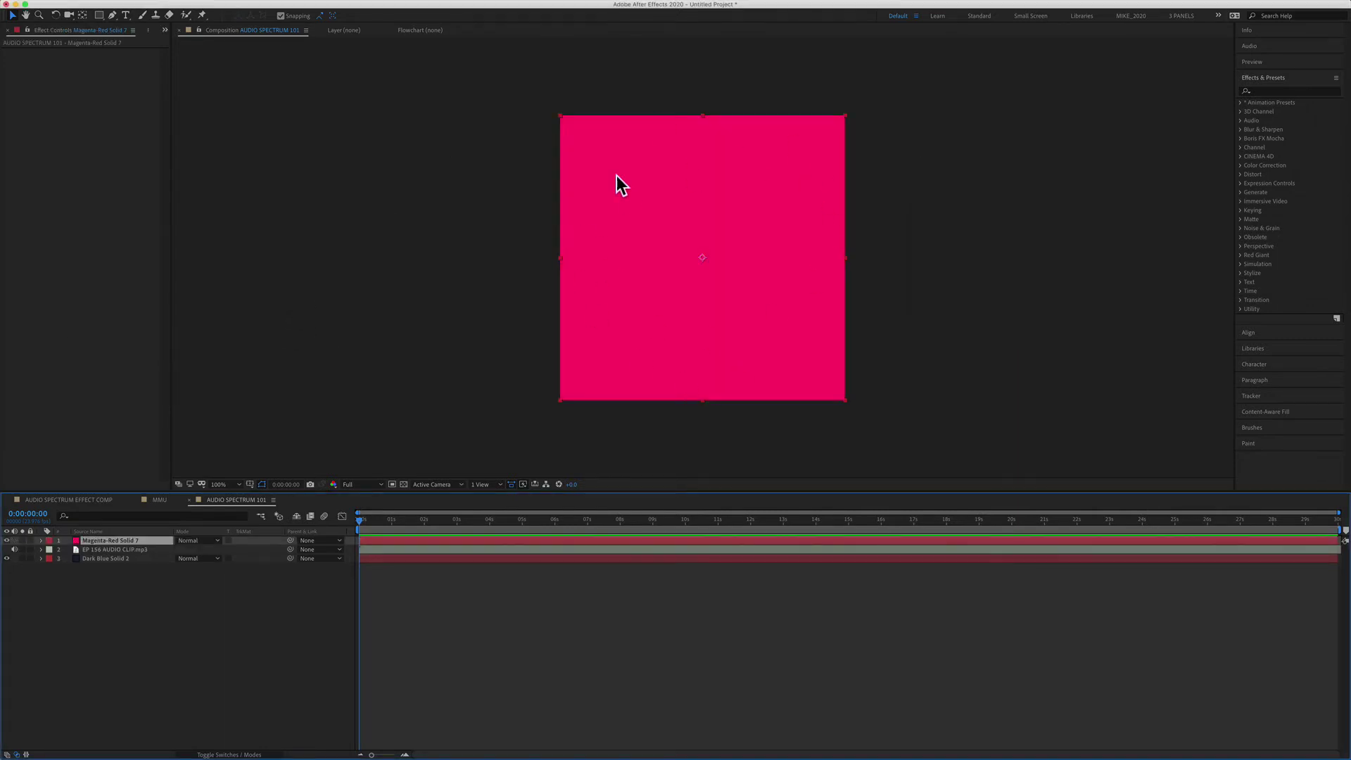
left_click(138, 601)
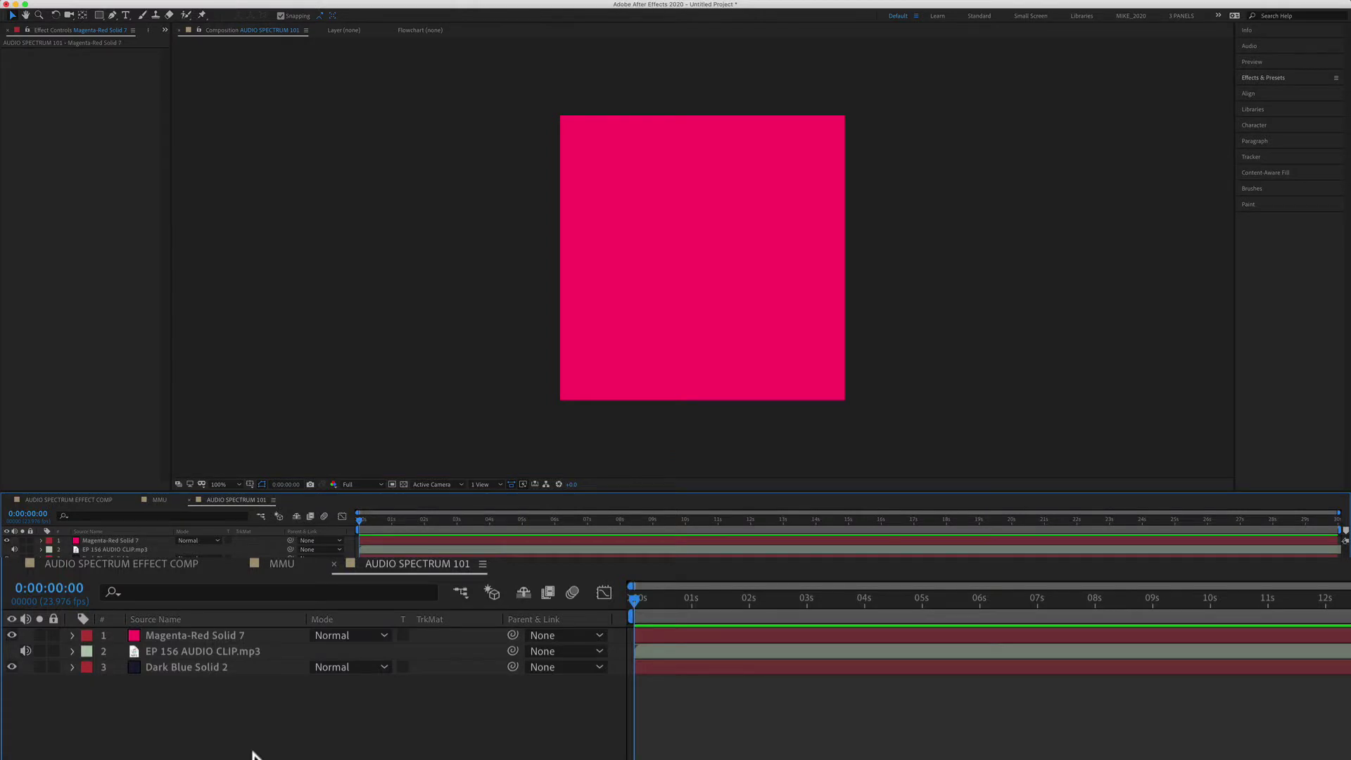
left_click(126, 541)
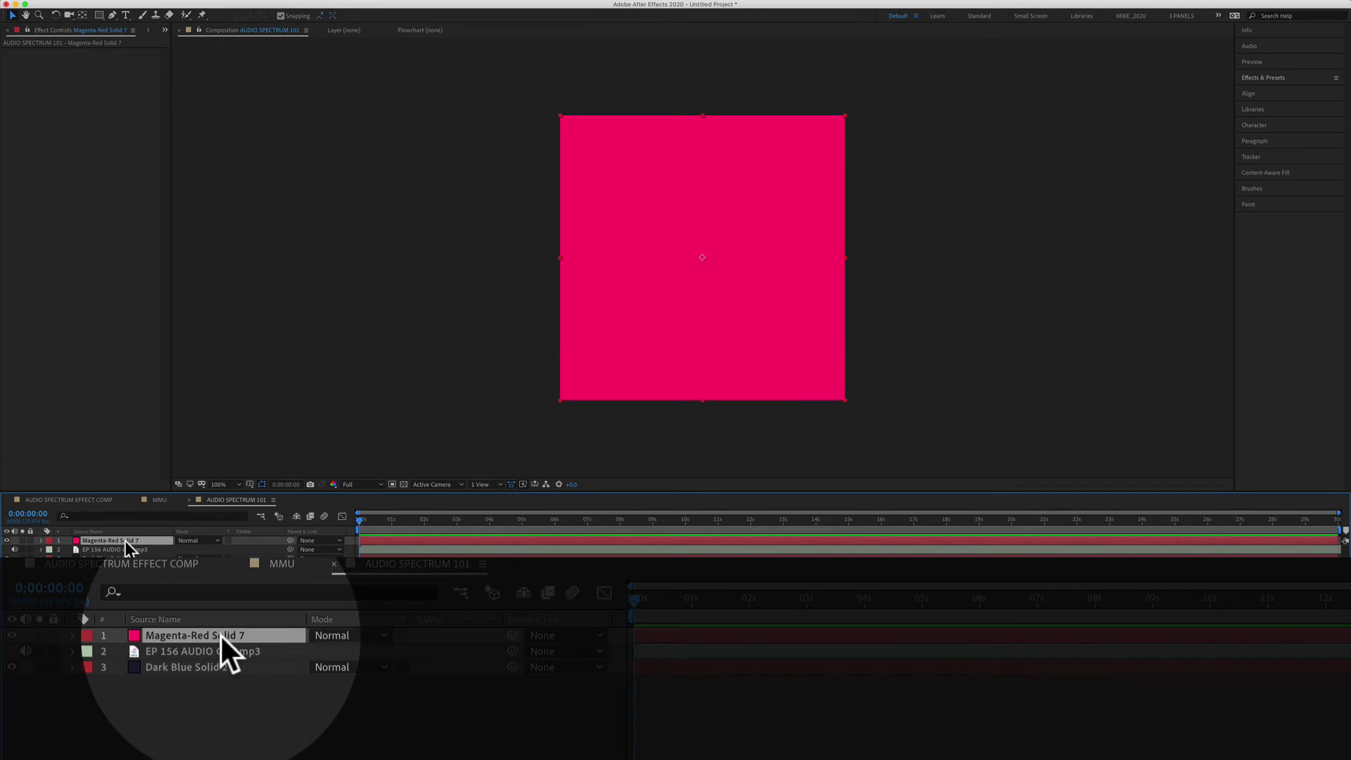
left_click(386, 13)
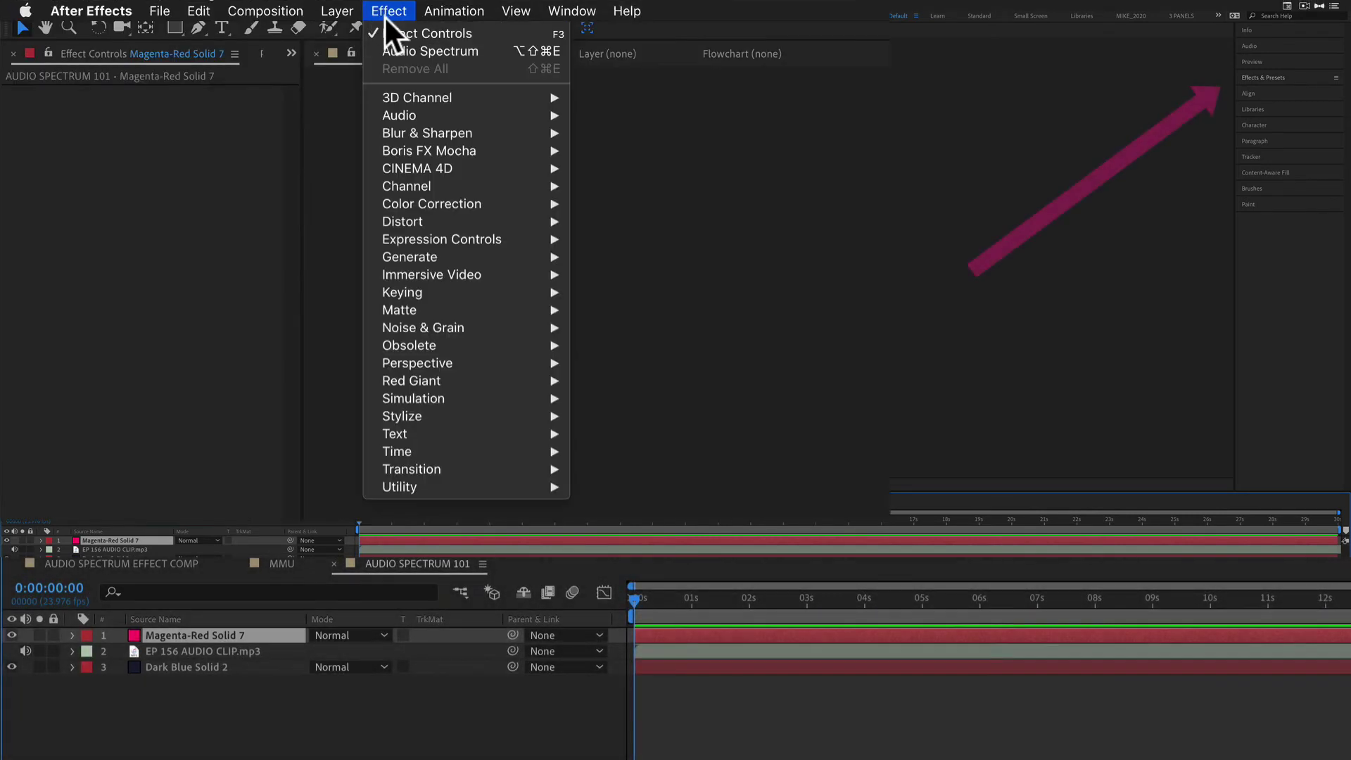
mouse_move(409, 257)
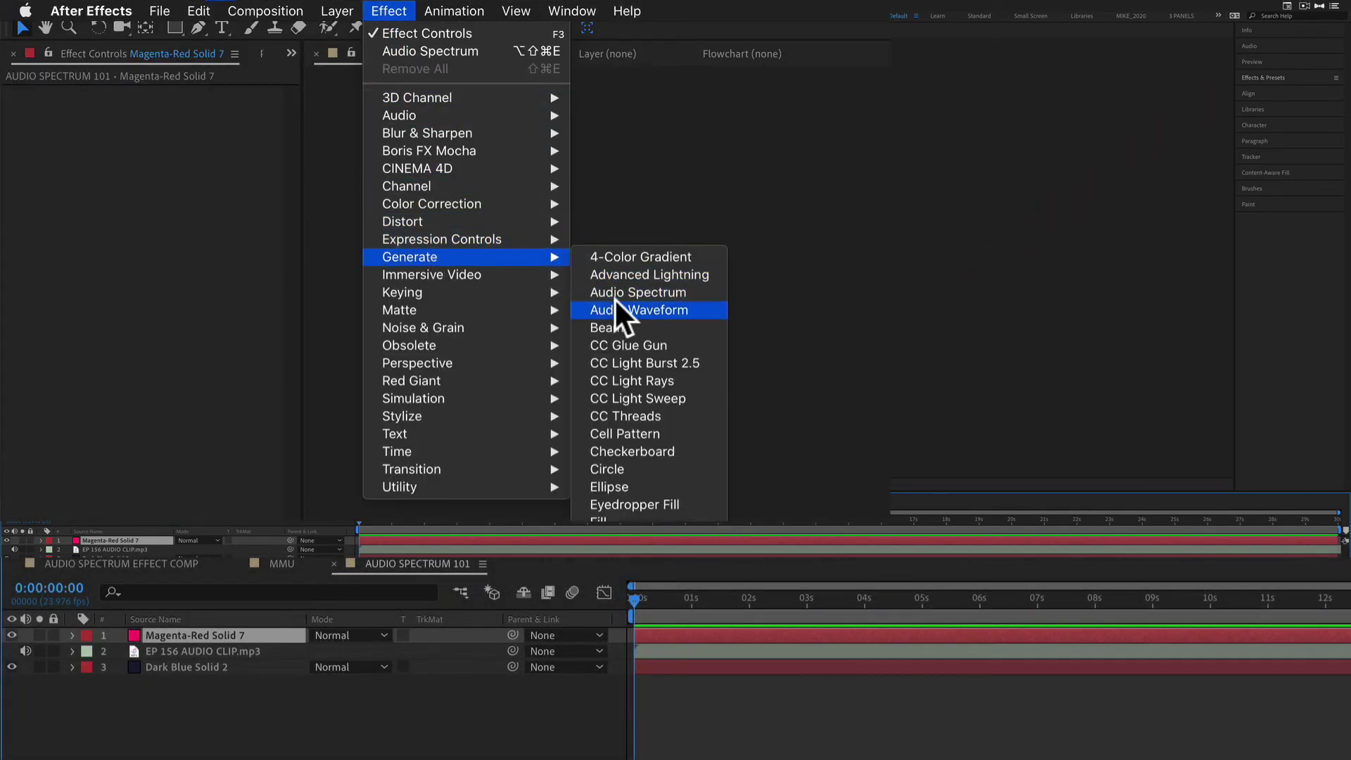
left_click(620, 295)
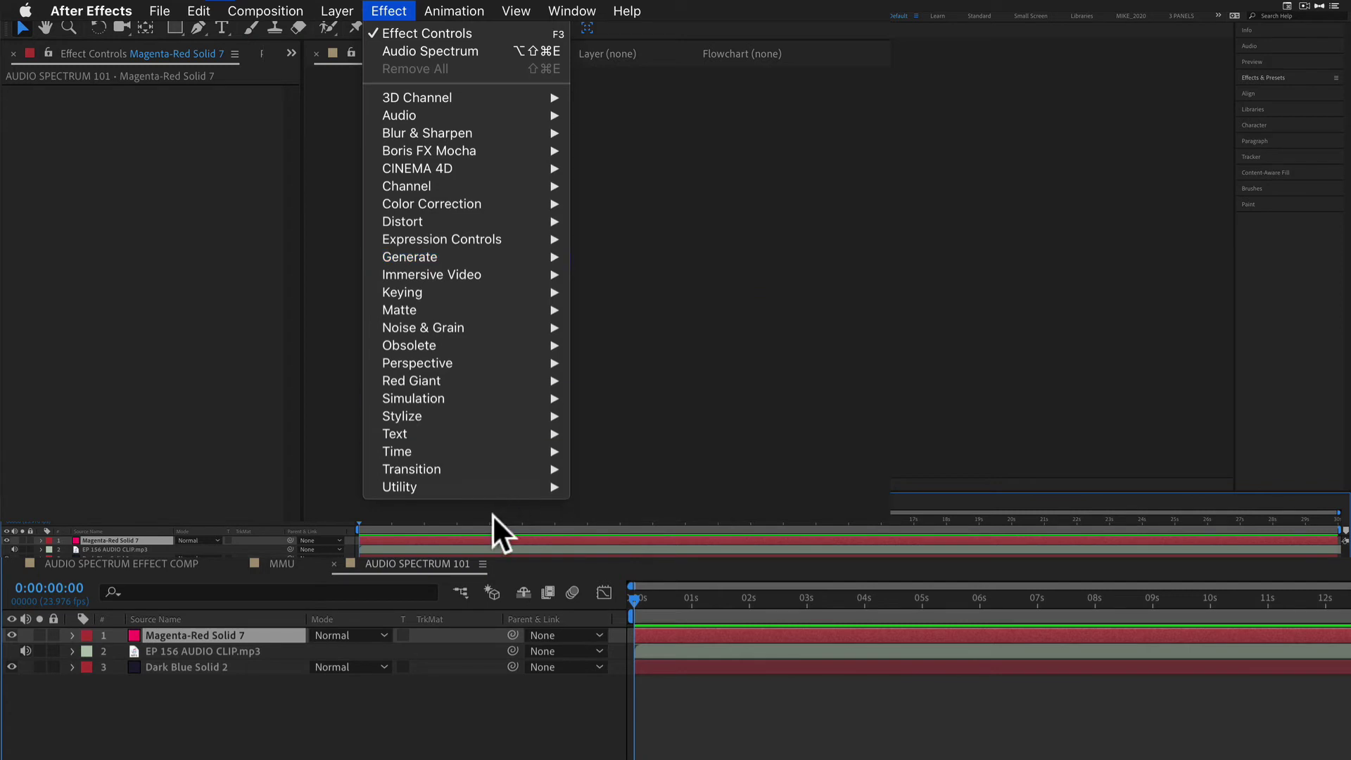
left_click(278, 304)
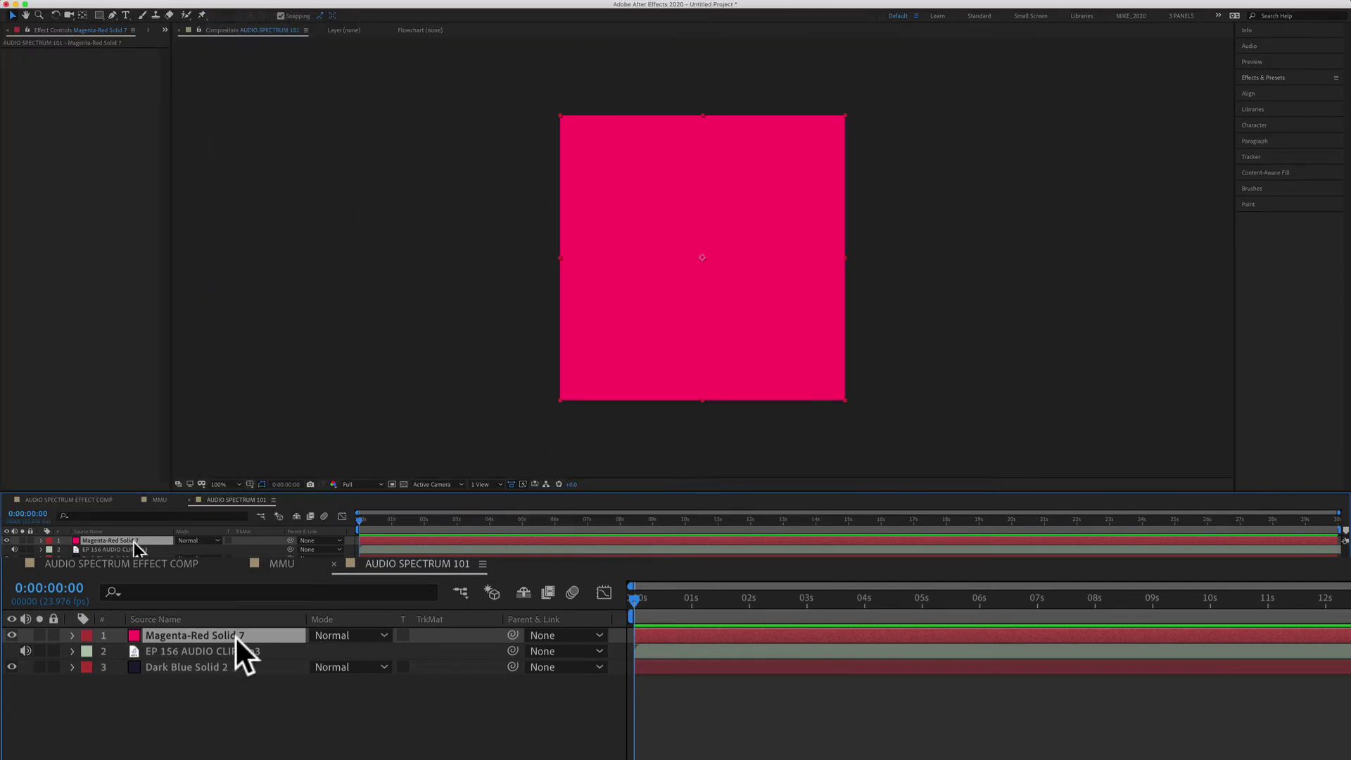
Apply Audio Spectrum from Effects & Presets to Magenta-Red Solid 7, then scrub to about 7 seconds
left_click(1266, 77)
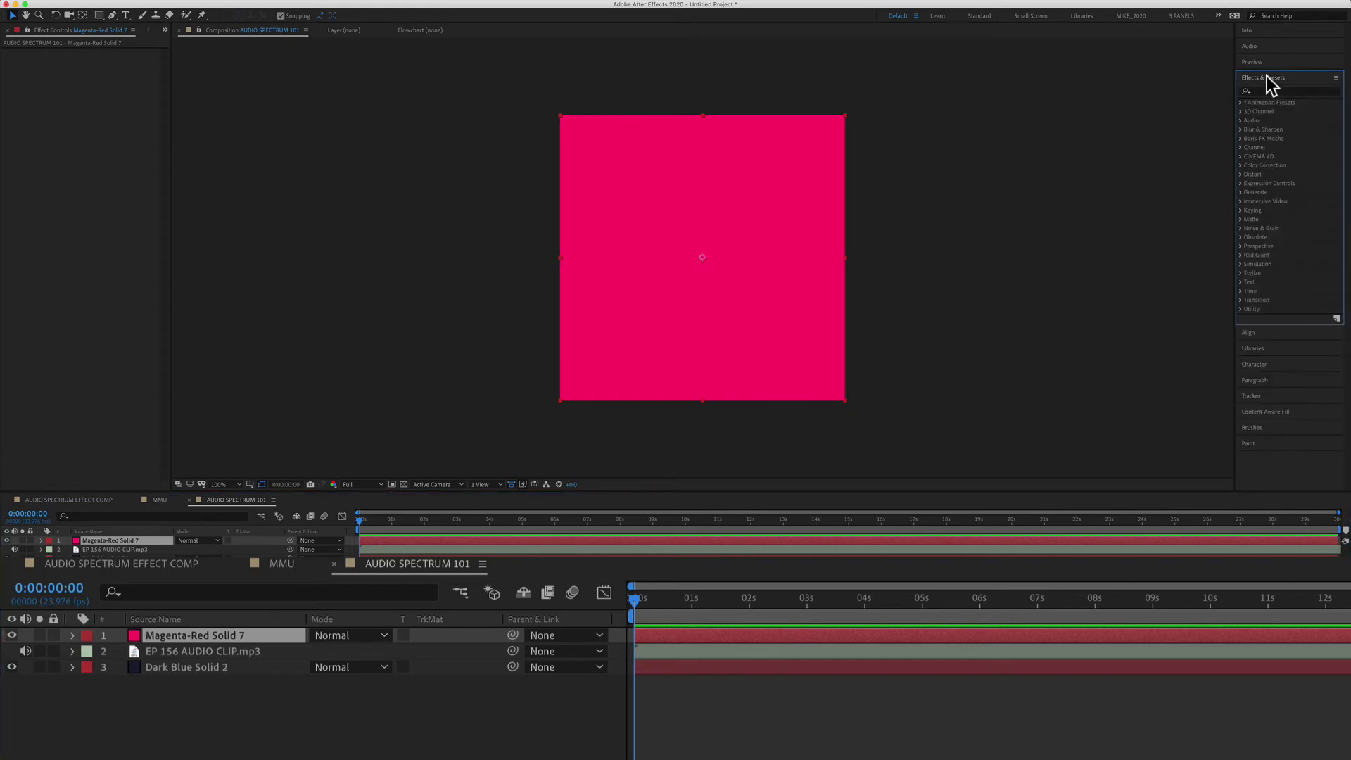
left_click(324, 5)
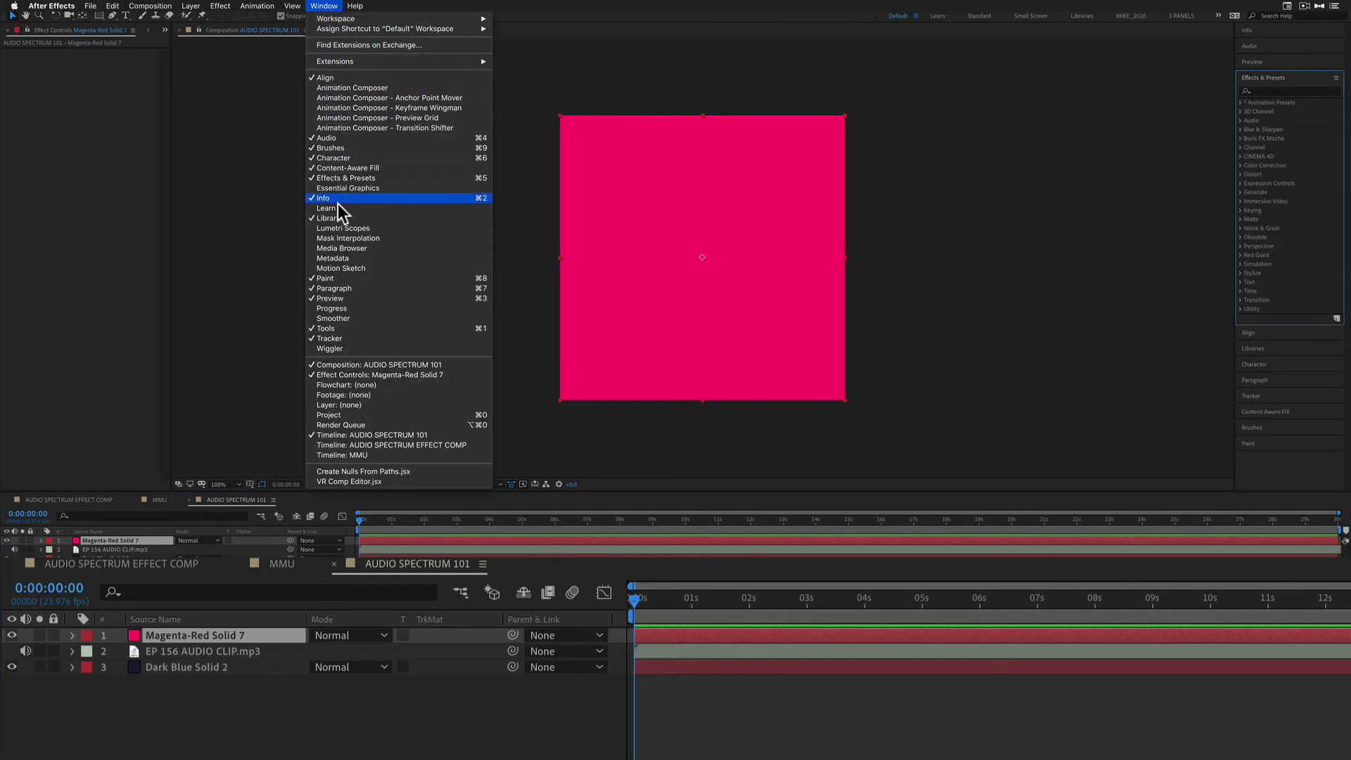
left_click(1301, 87)
type("a")
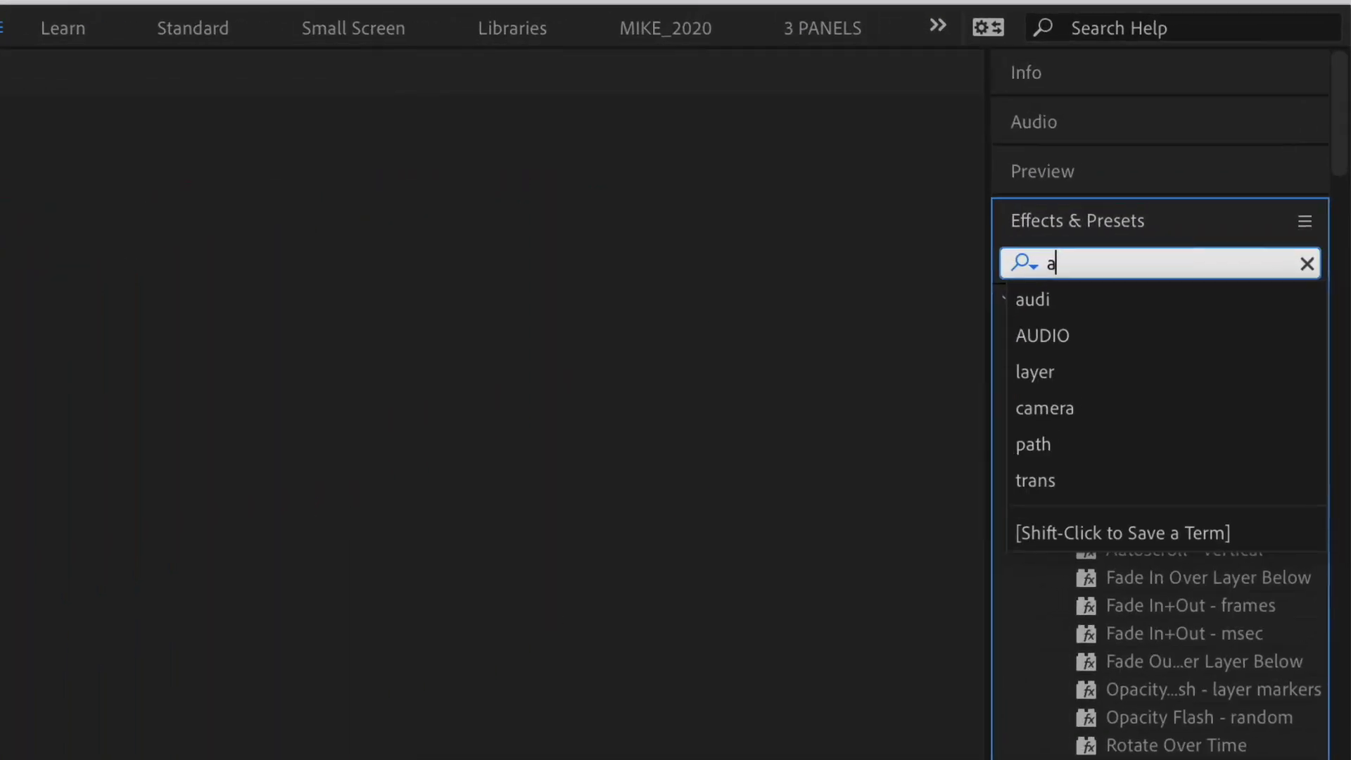
type("udi")
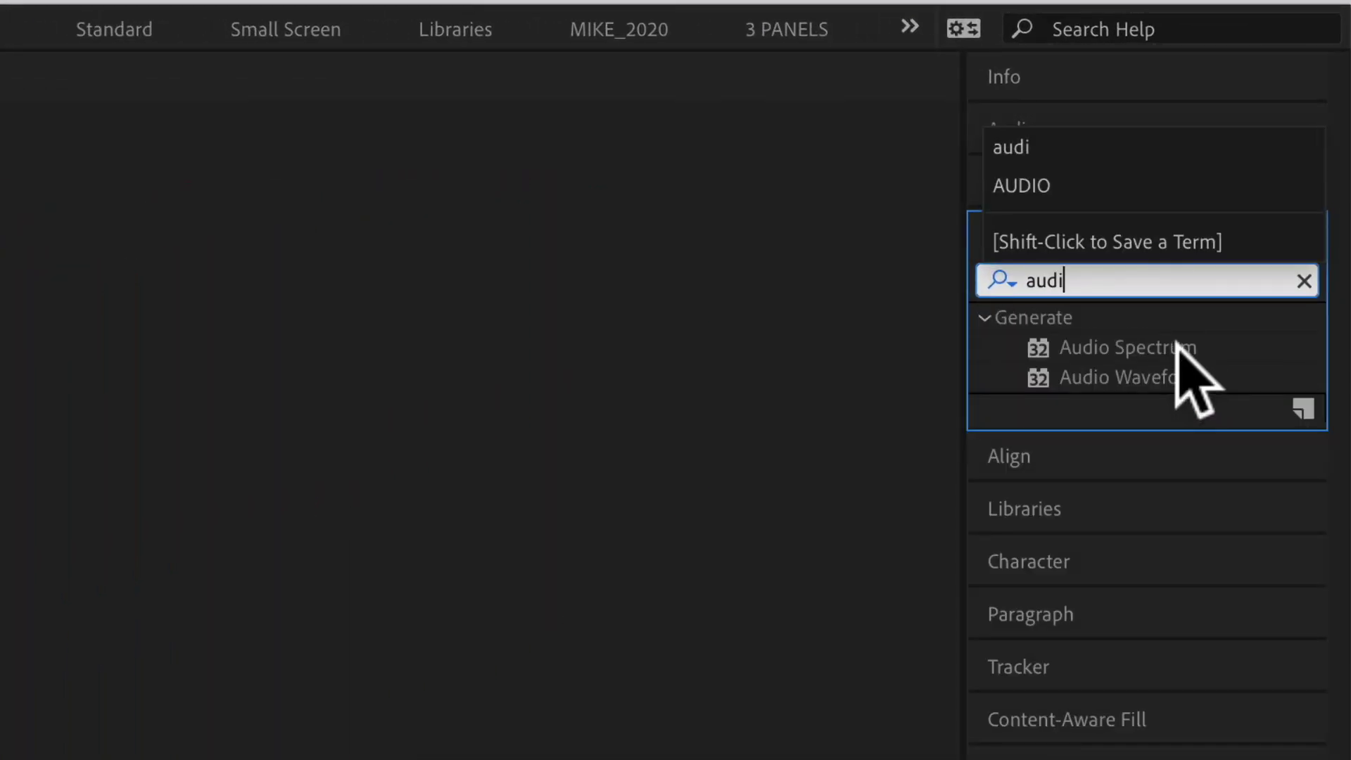
left_click(1157, 349)
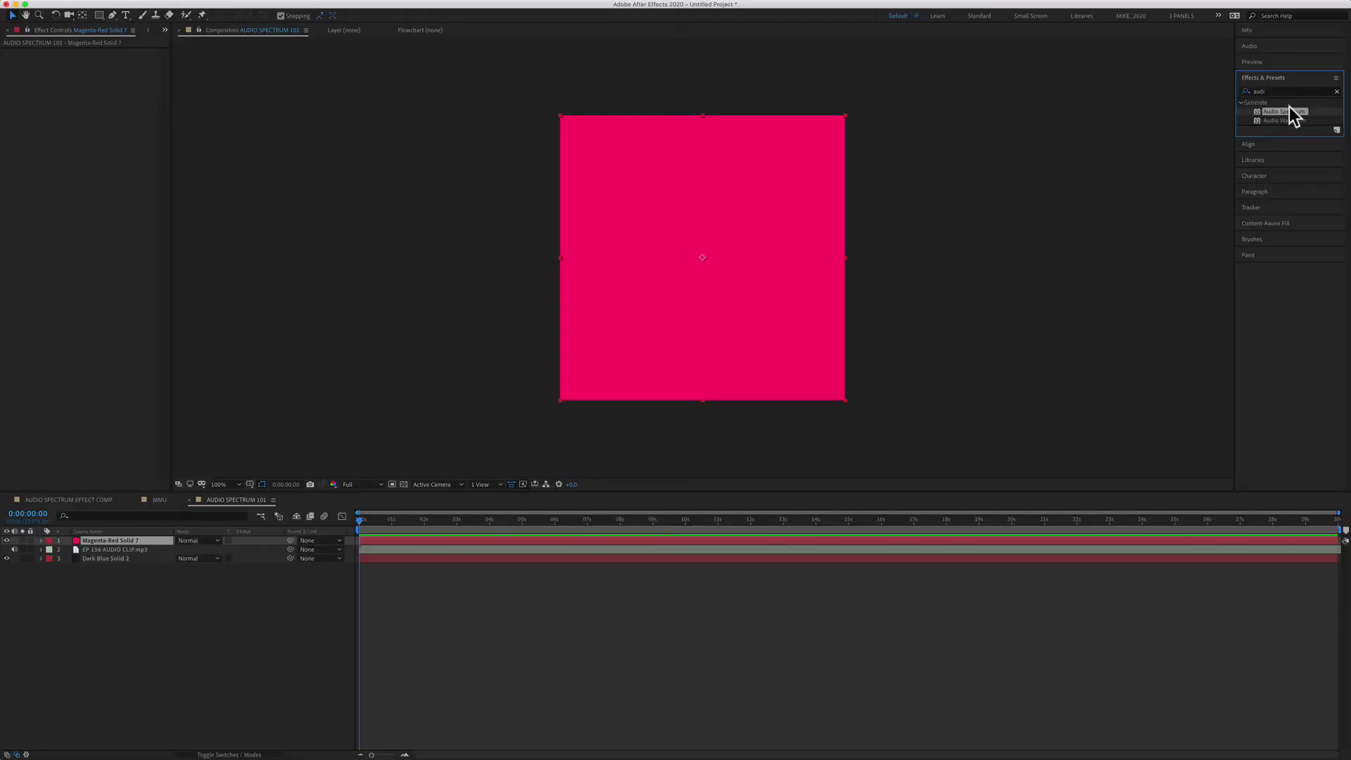
left_click_drag(1287, 110, 744, 255)
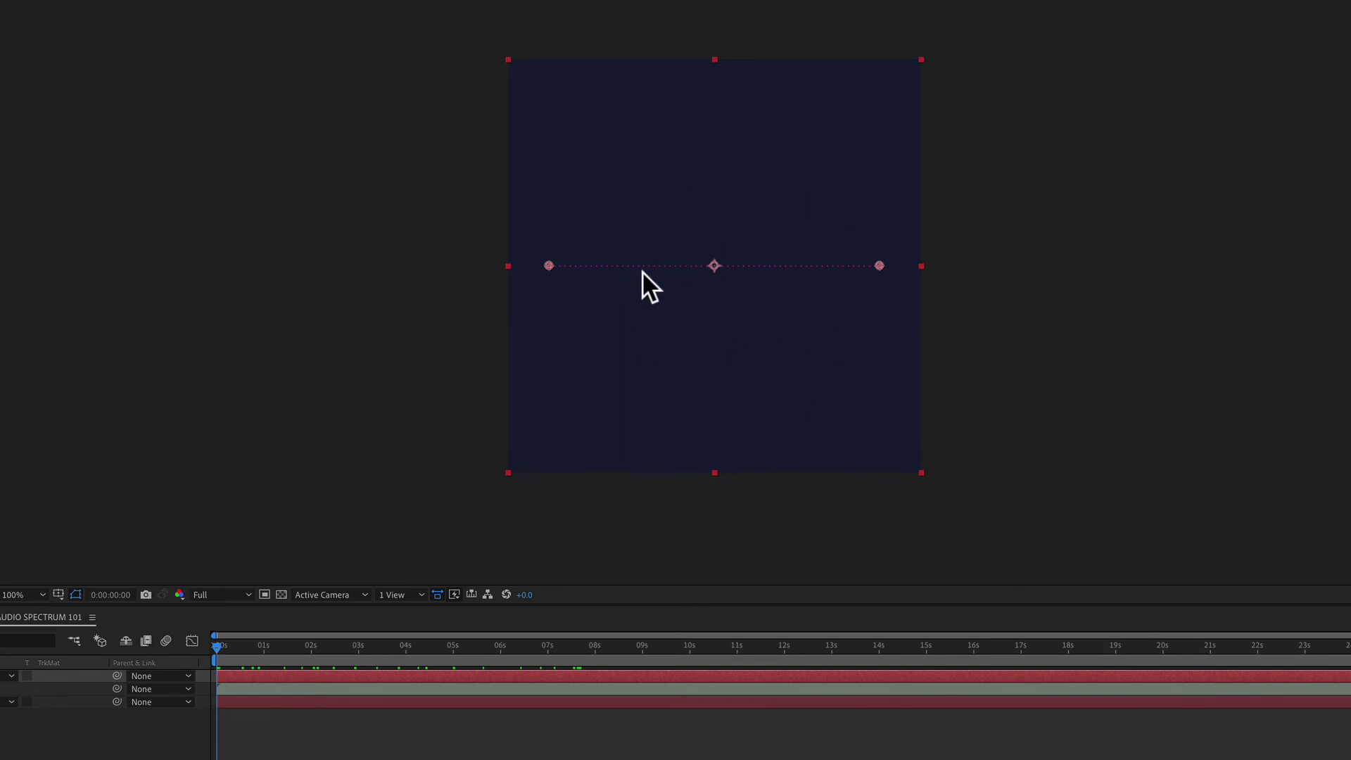
mouse_move(218, 645)
left_mouse_down()
mouse_move(564, 645)
mouse_move(281, 645)
left_mouse_up()
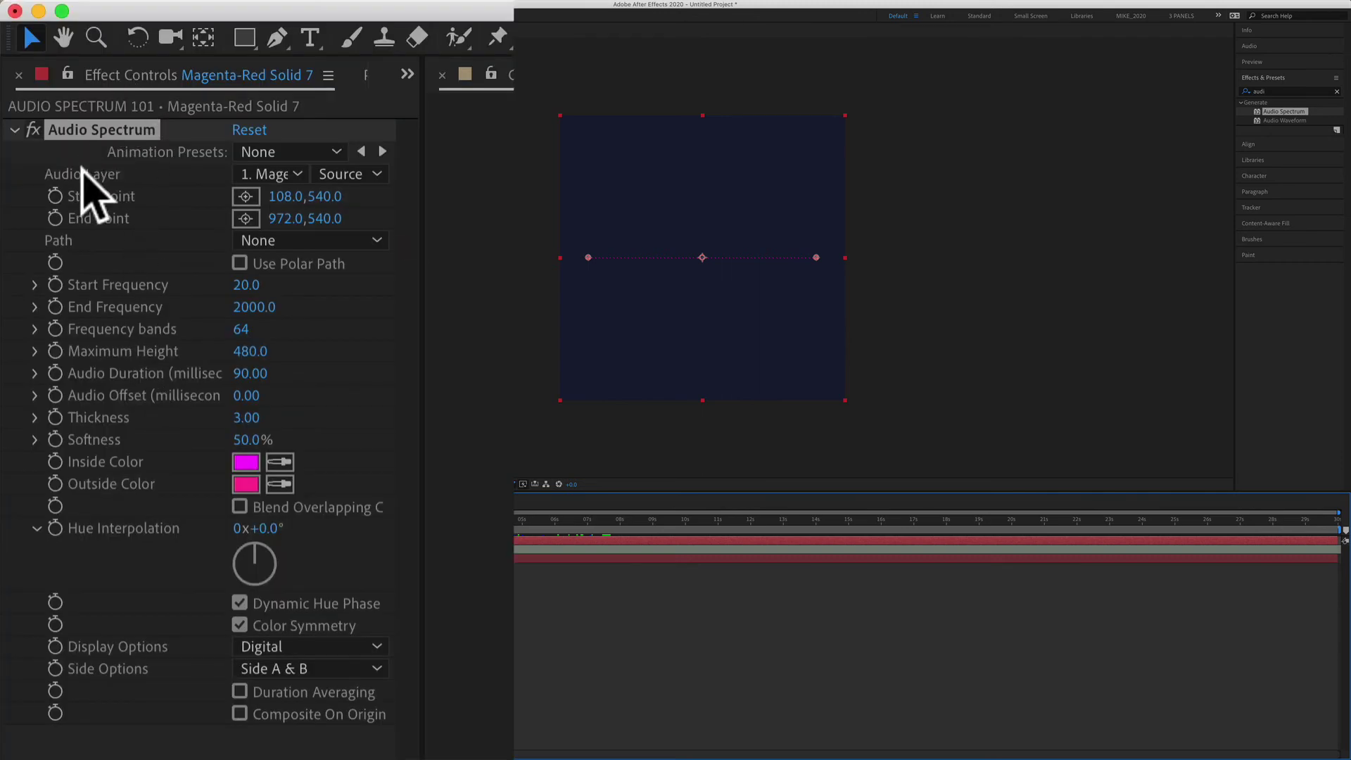
Set Audio Spectrum's Audio Layer to 2. EP 156 AUDIO CLIP.mp3
left_click(12, 169)
left_click(295, 175)
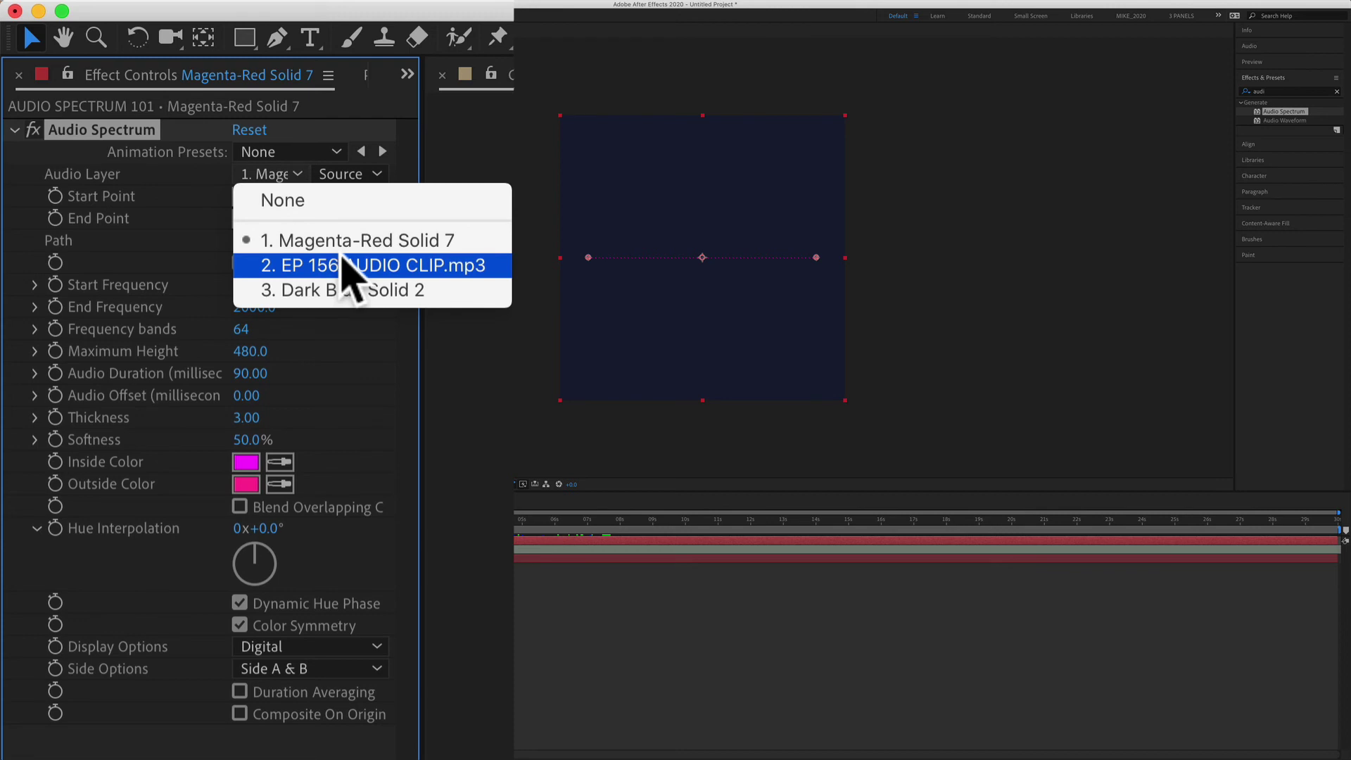
left_click(344, 264)
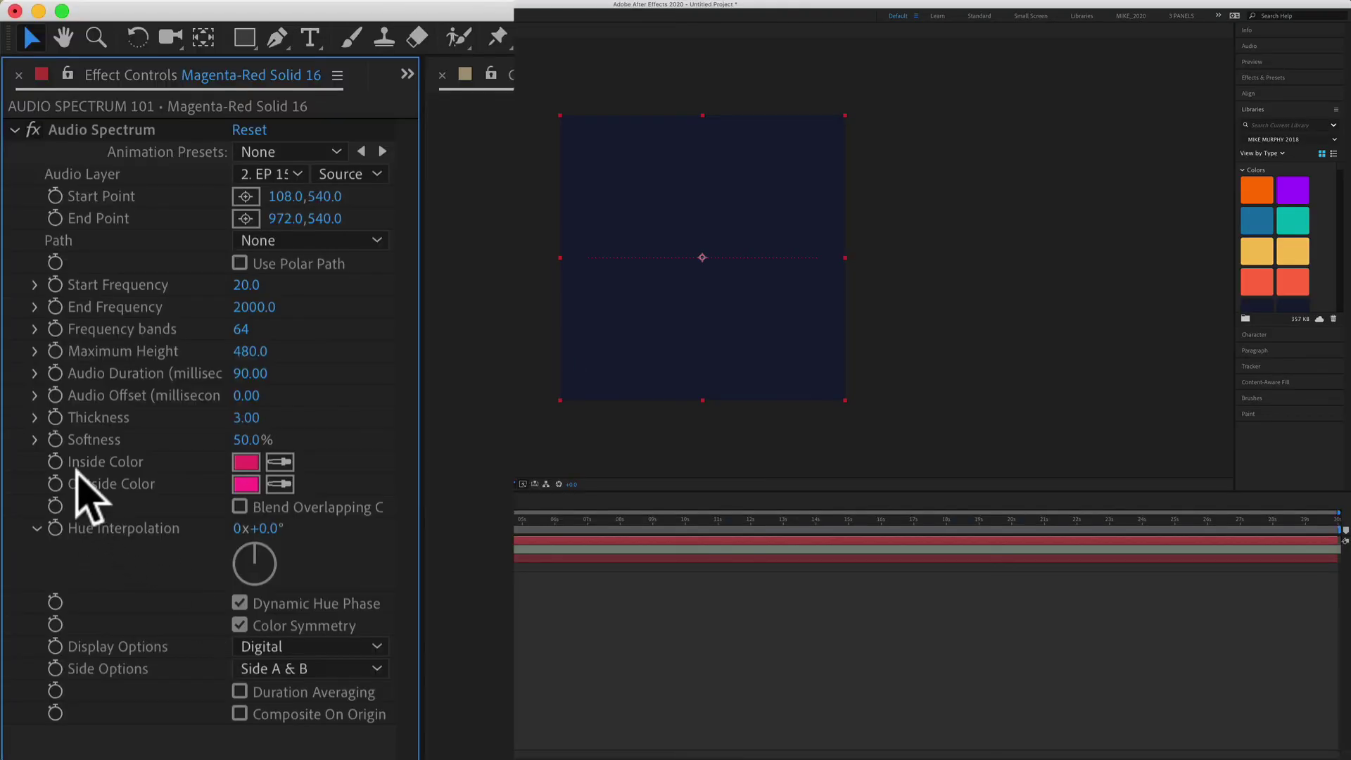
Sample teal for Inside Color and a Libraries swatch for Outside Color
left_click(279, 462)
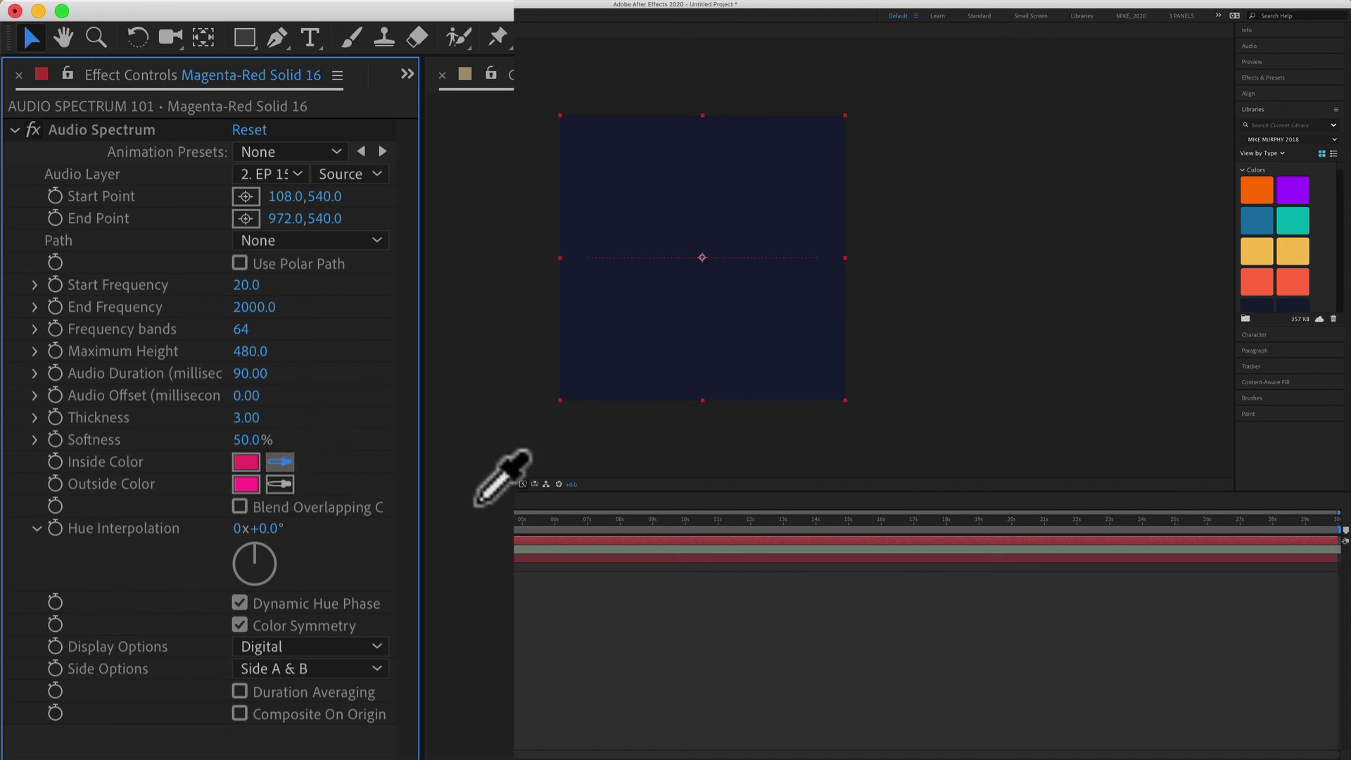
left_click(1290, 225)
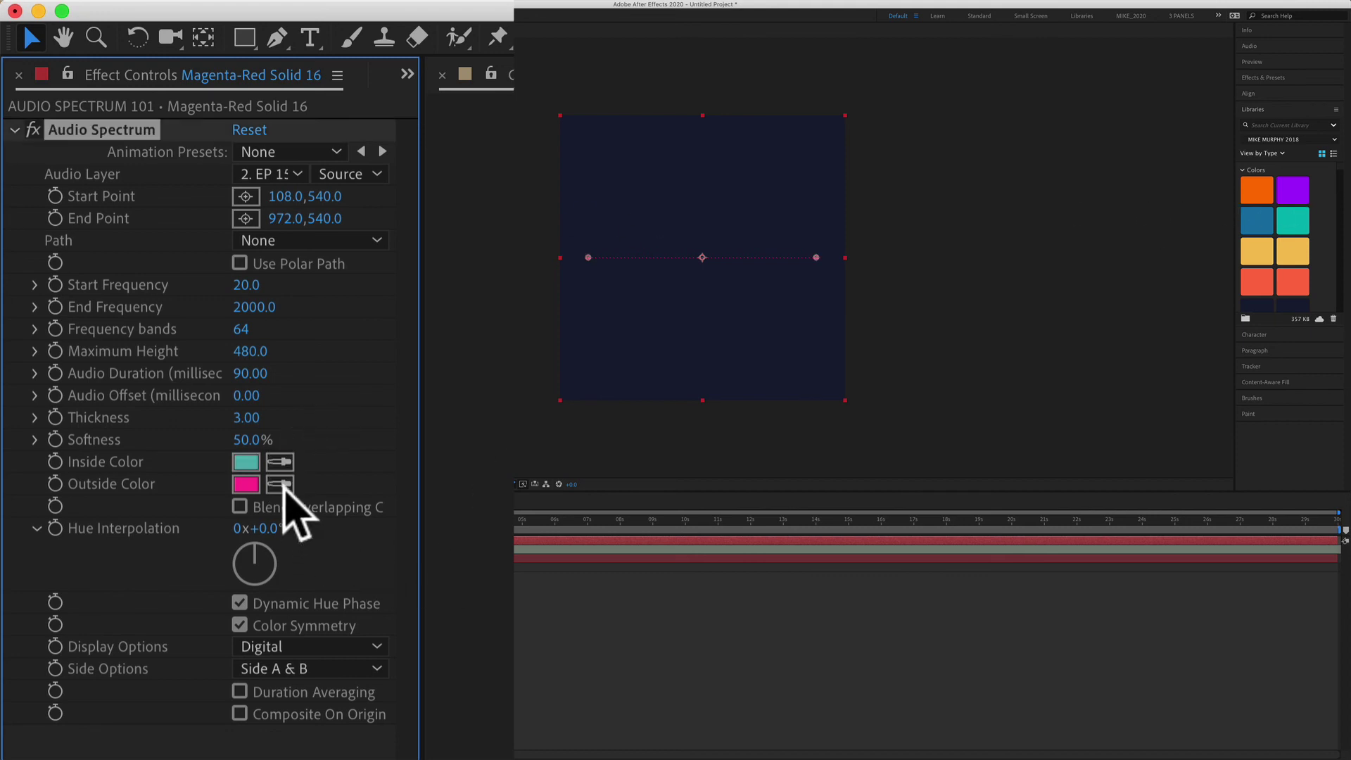
left_click(280, 484)
left_click(1308, 211)
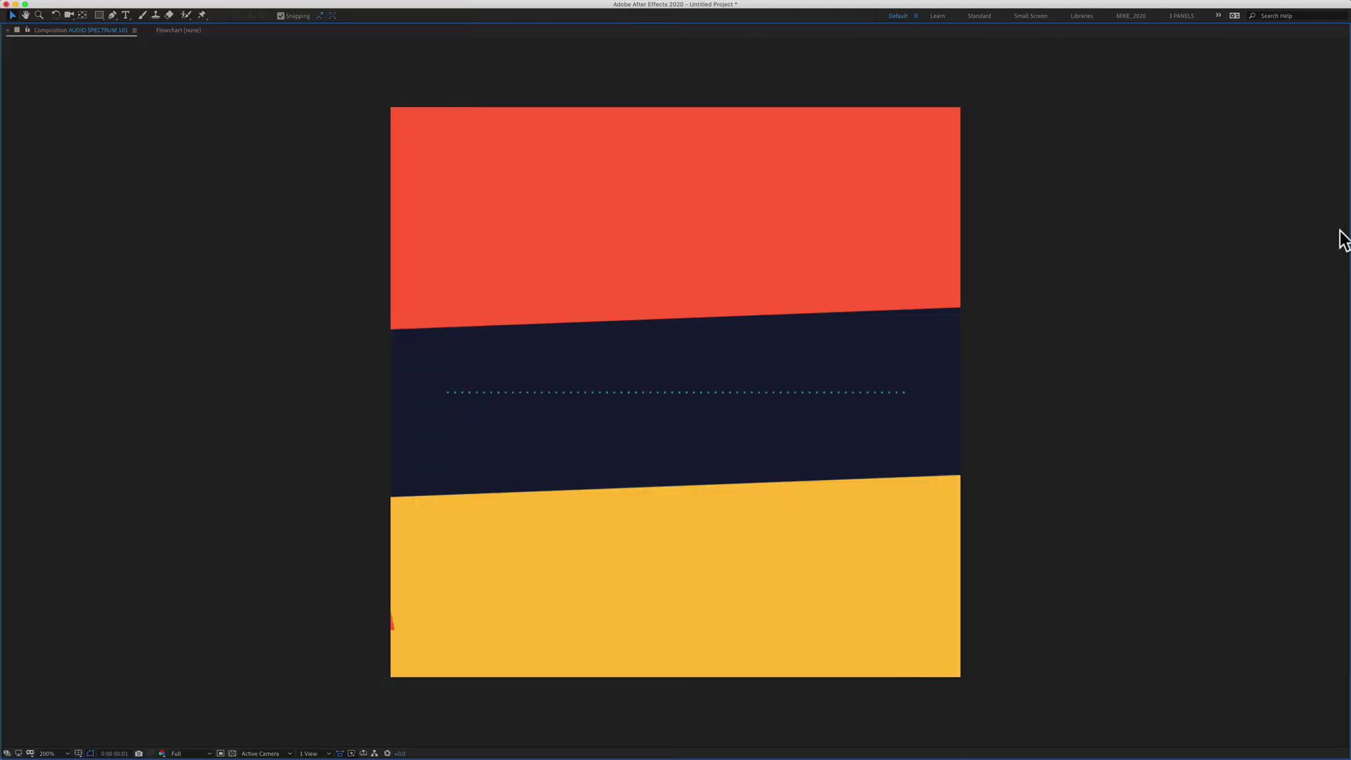